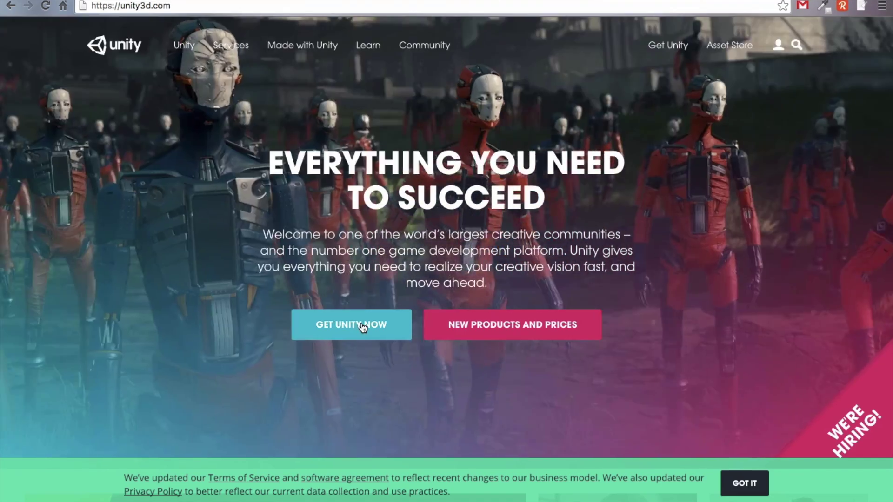
Go to Unity's plans page and choose the free Personal plan download, reaching the 5.3.6f1 installer page
{"action": "left_click", "coordinate": [364, 327]}
{"action": "scroll", "coordinate": [364, 327], "scroll_direction": "down", "scroll_amount": 1}
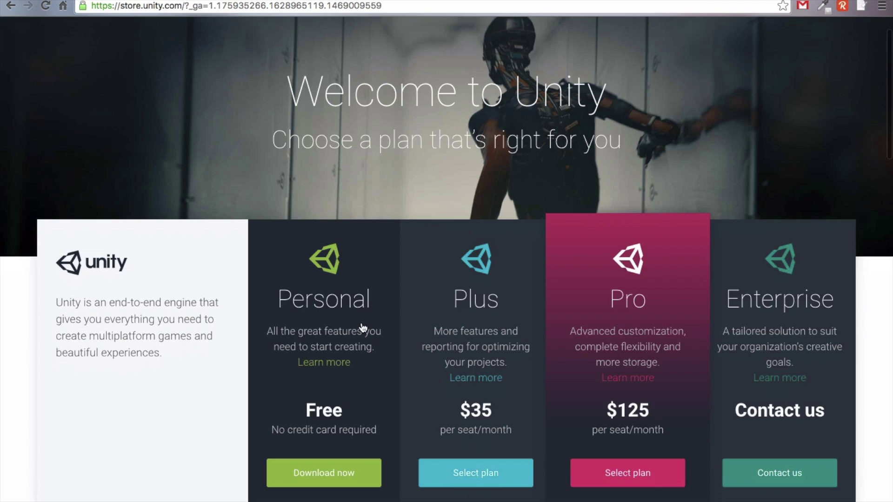
{"action": "scroll", "coordinate": [363, 327], "scroll_direction": "down", "scroll_amount": 1}
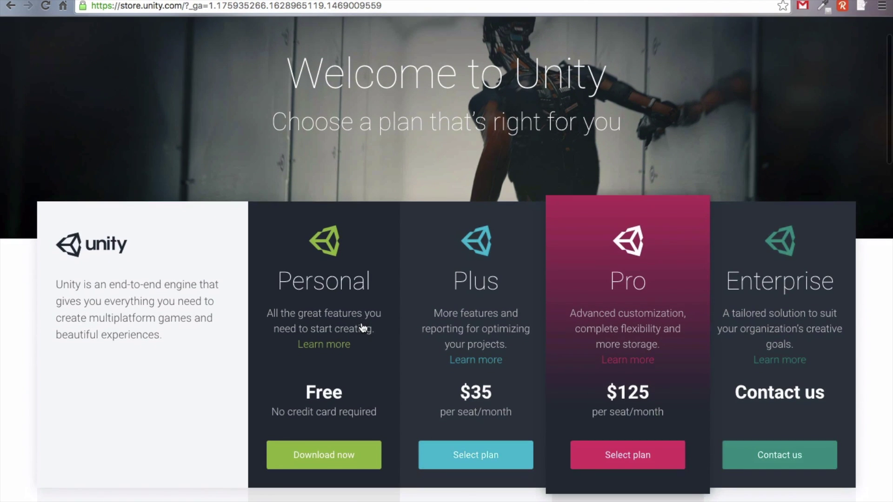
{"action": "scroll", "coordinate": [363, 327], "scroll_direction": "down", "scroll_amount": 1}
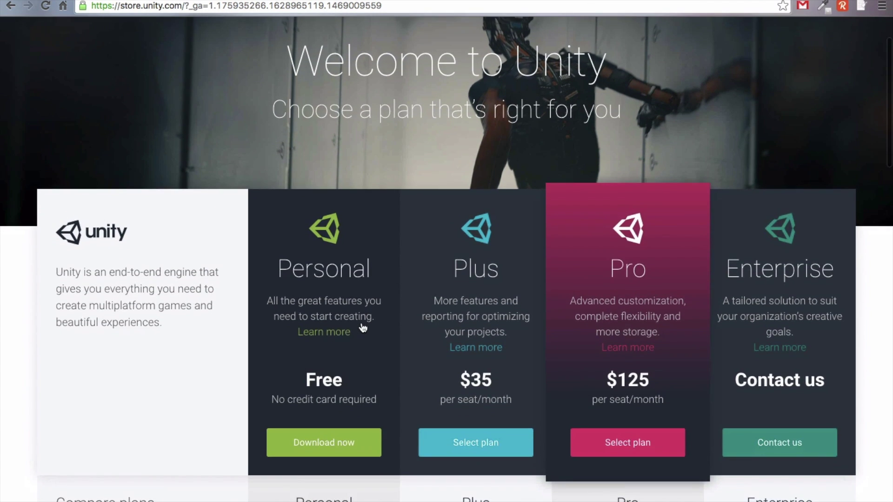
{"action": "scroll", "coordinate": [363, 327], "scroll_direction": "down", "scroll_amount": 10}
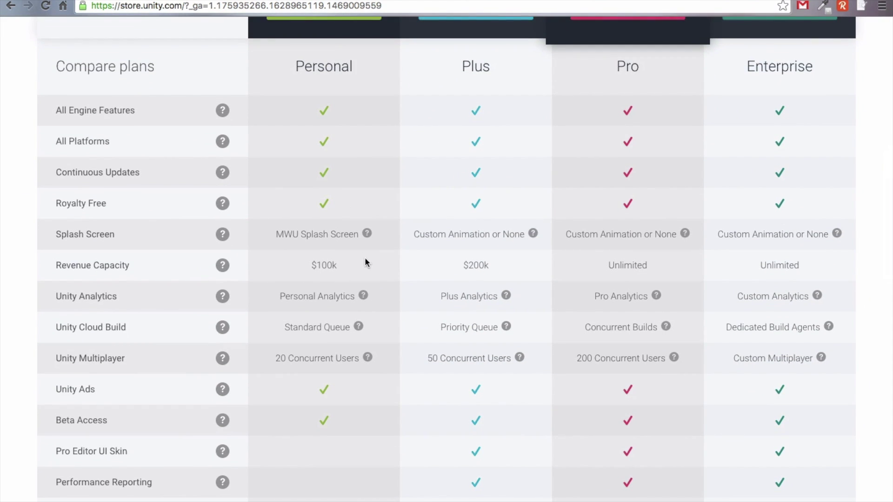
{"action": "scroll", "coordinate": [364, 252], "scroll_direction": "up", "scroll_amount": 12}
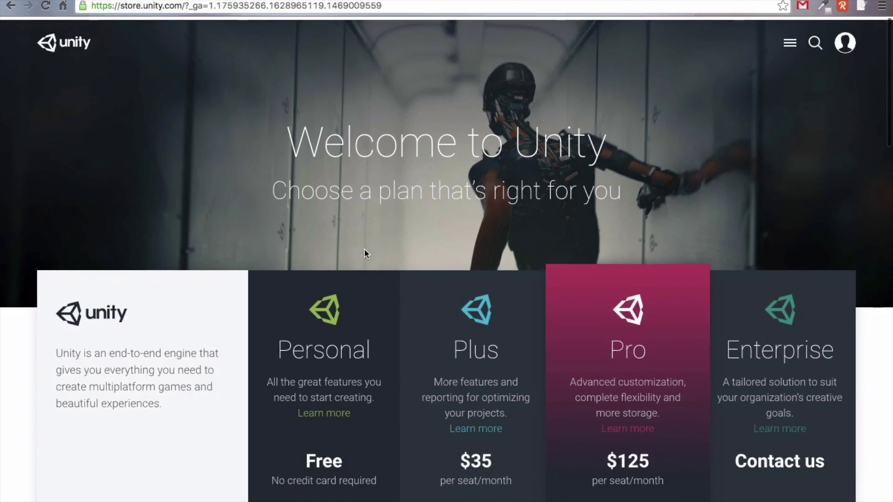
{"action": "scroll", "coordinate": [364, 251], "scroll_direction": "down", "scroll_amount": 4}
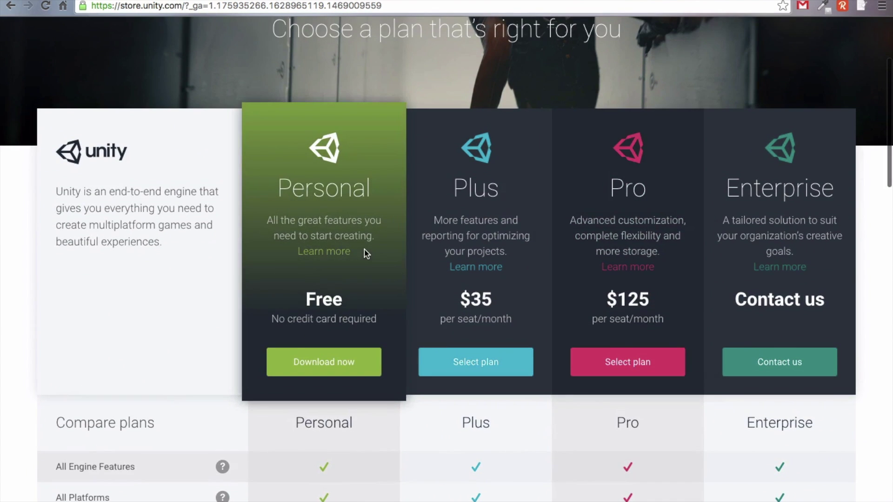
{"action": "left_click", "coordinate": [320, 374]}
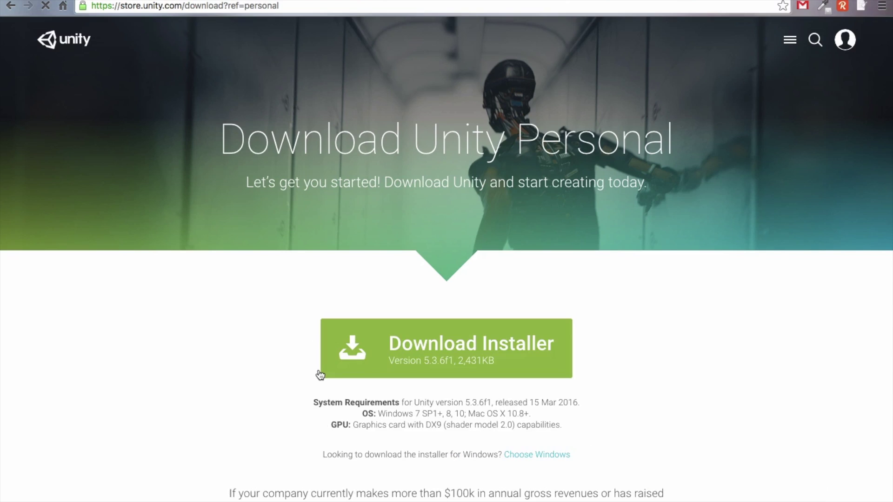
{"action": "scroll", "coordinate": [573, 356], "scroll_direction": "down", "scroll_amount": 3}
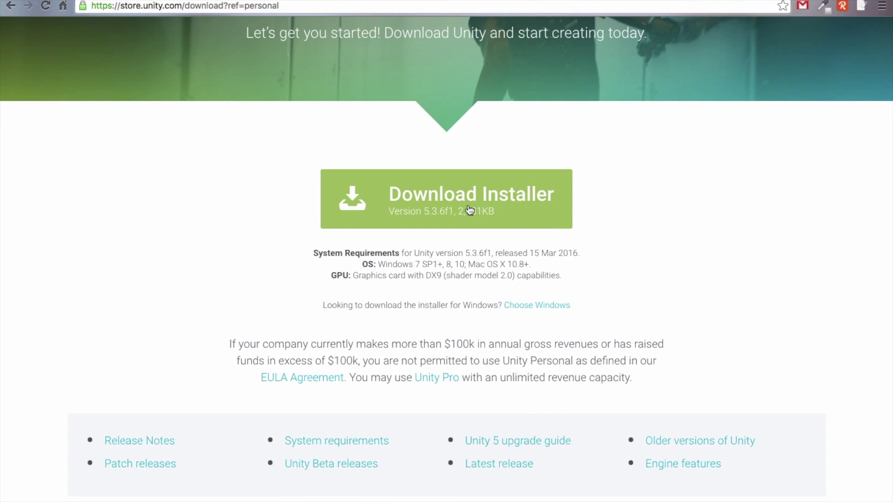
Download the Unity installer from the Personal download page
{"action": "left_click", "coordinate": [352, 210]}
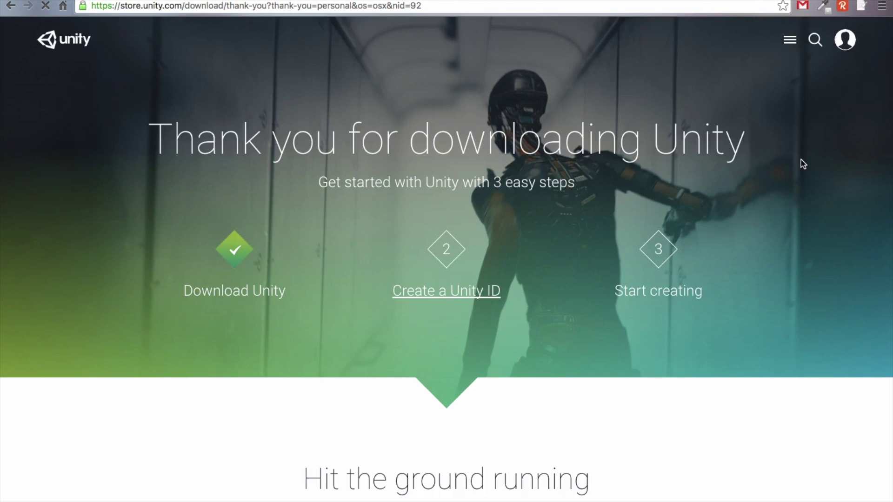
{"action": "scroll", "coordinate": [636, 371], "scroll_direction": "down", "scroll_amount": 7}
{"action": "scroll", "coordinate": [635, 371], "scroll_direction": "up", "scroll_amount": 7}
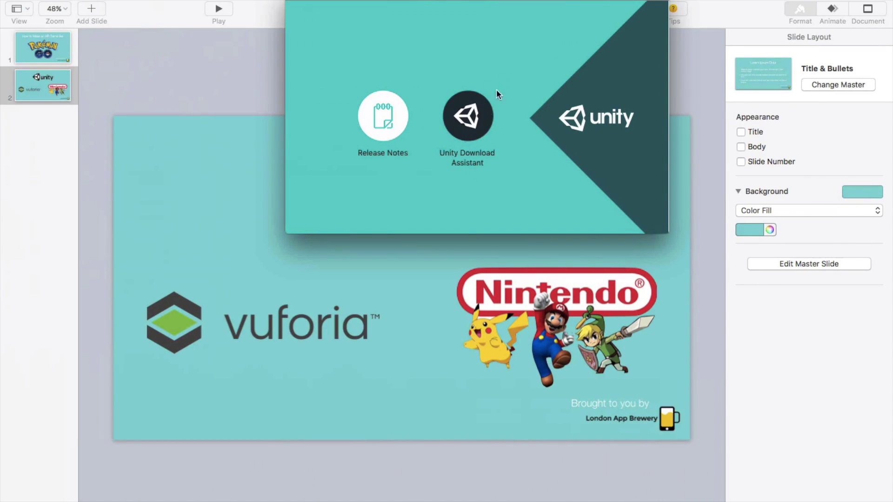
Launch the Unity Download Assistant and begin registering a new Unity ID
{"action": "double_click", "coordinate": [467, 117]}
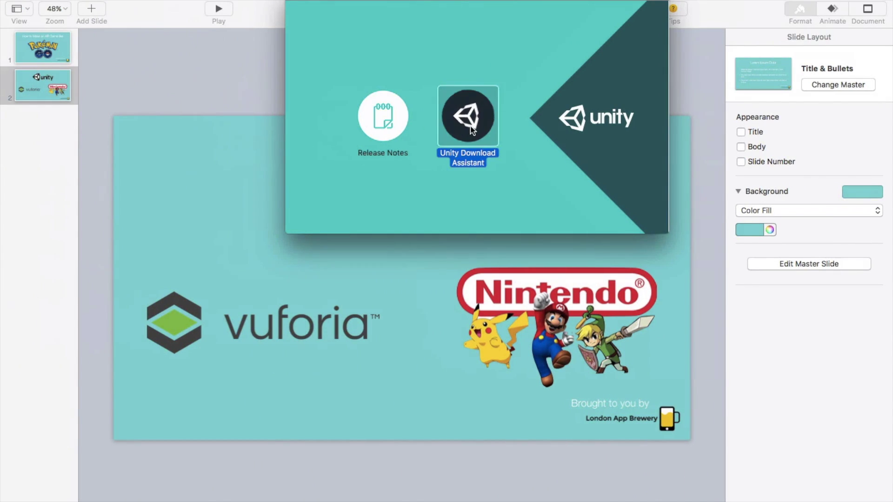
{"action": "left_click", "coordinate": [565, 201]}
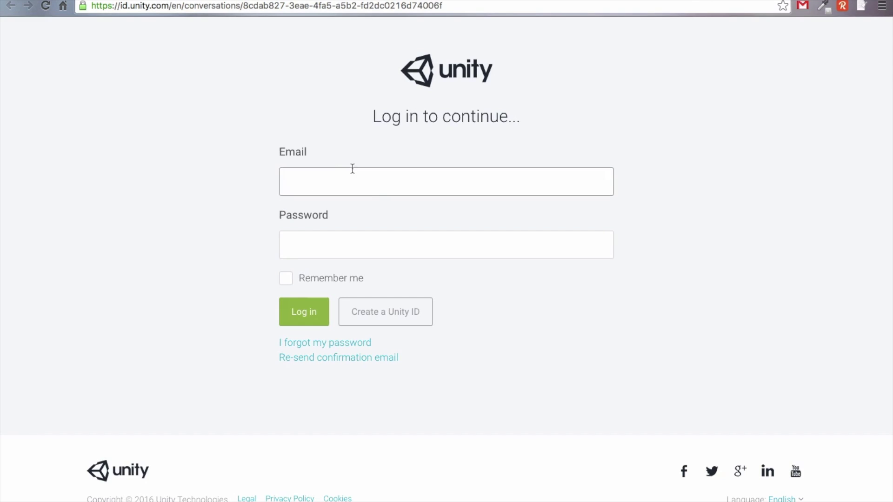
{"action": "left_click", "coordinate": [393, 313]}
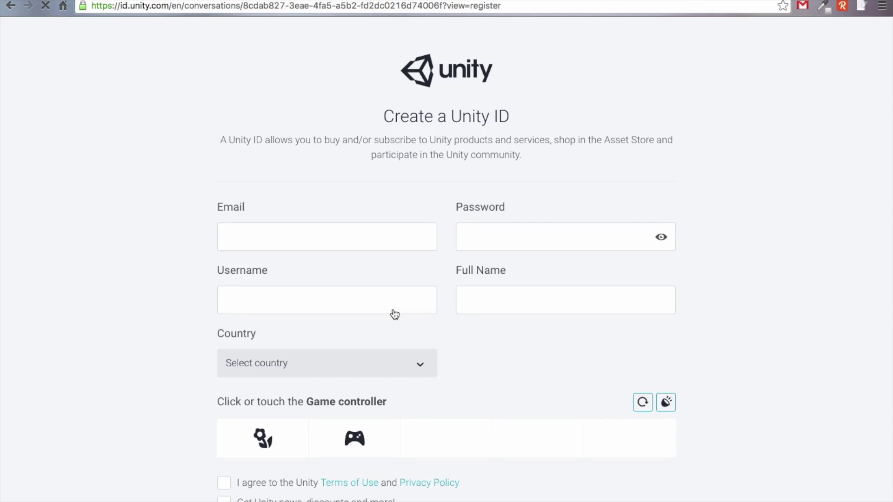
{"action": "scroll", "coordinate": [873, 181], "scroll_direction": "down", "scroll_amount": 1}
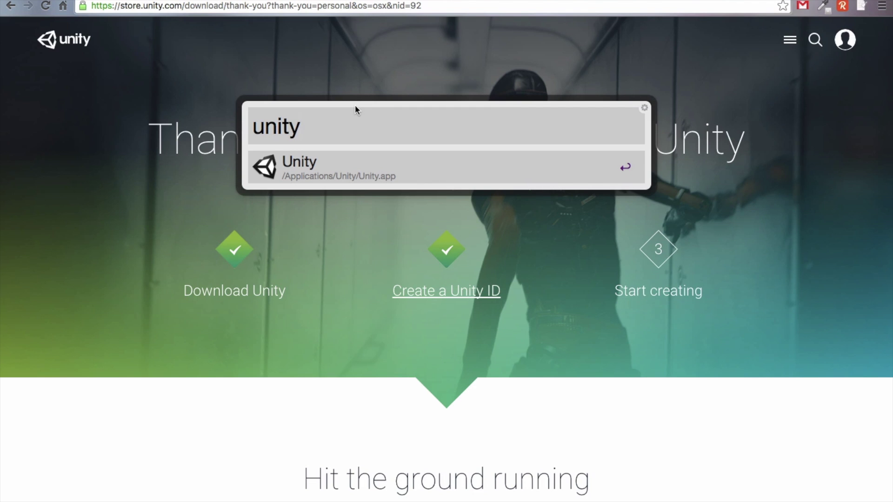
Launch Unity and create a 3D project named 'Pokémon AR' in Documents/Unity
{"action": "key", "text": "Return"}
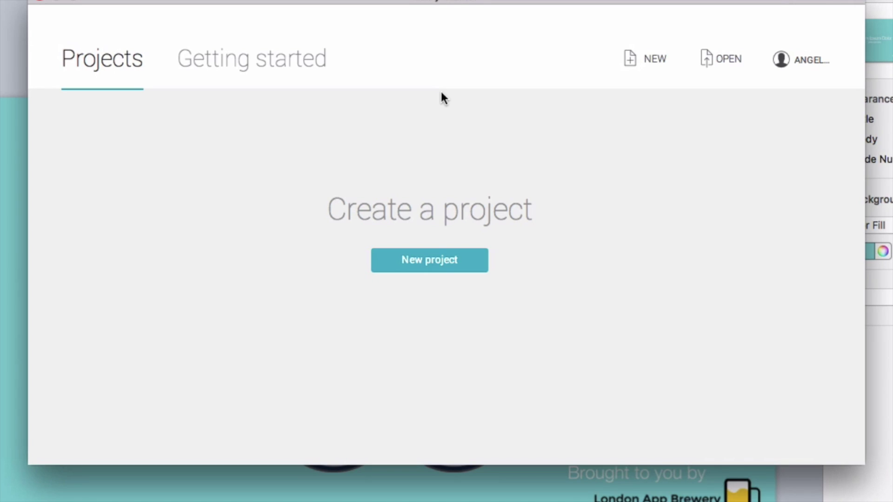
{"action": "left_click", "coordinate": [654, 57]}
{"action": "left_click", "coordinate": [396, 181]}
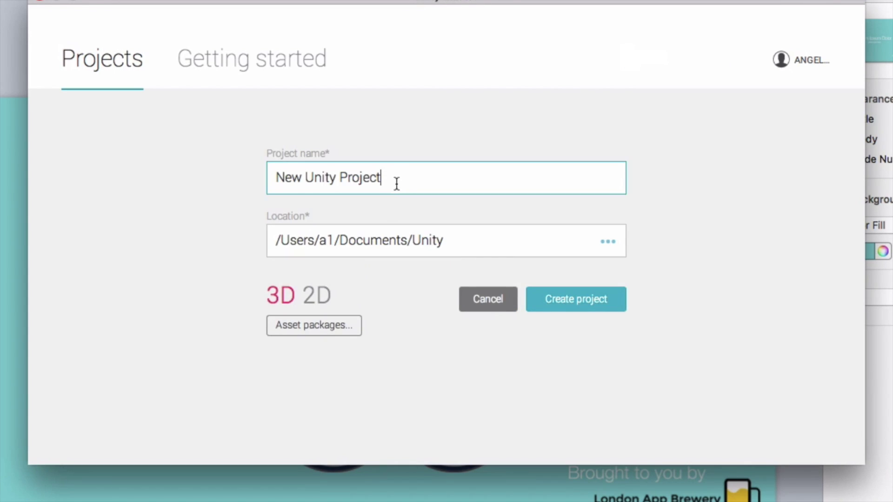
{"action": "key", "text": "super+a"}
{"action": "type", "text": "Pokemon"}
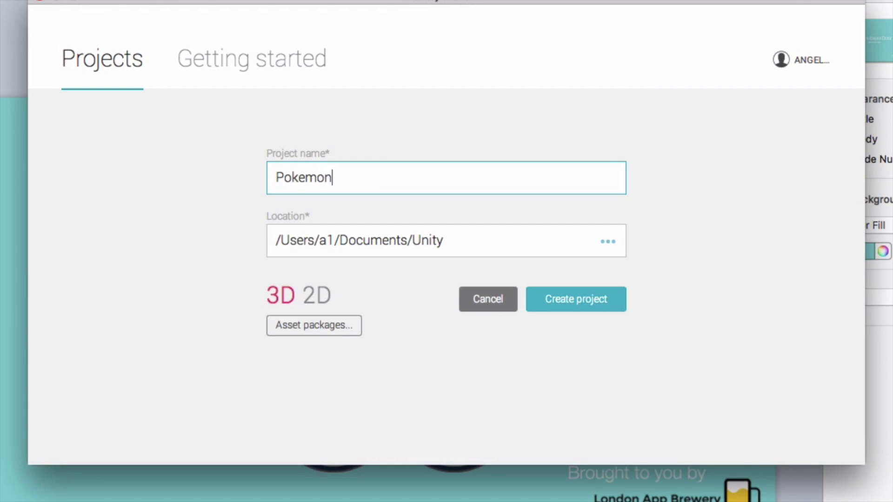
{"action": "key", "text": "BackSpace"}
{"action": "key", "text": "BackSpace"}
{"action": "key", "text": "BackSpace"}
{"action": "key", "text": "BackSpace"}
{"action": "type", "text": "e"}
{"action": "key", "text": "Escape"}
{"action": "type", "text": "mon AR"}
{"action": "left_click", "coordinate": [282, 299]}
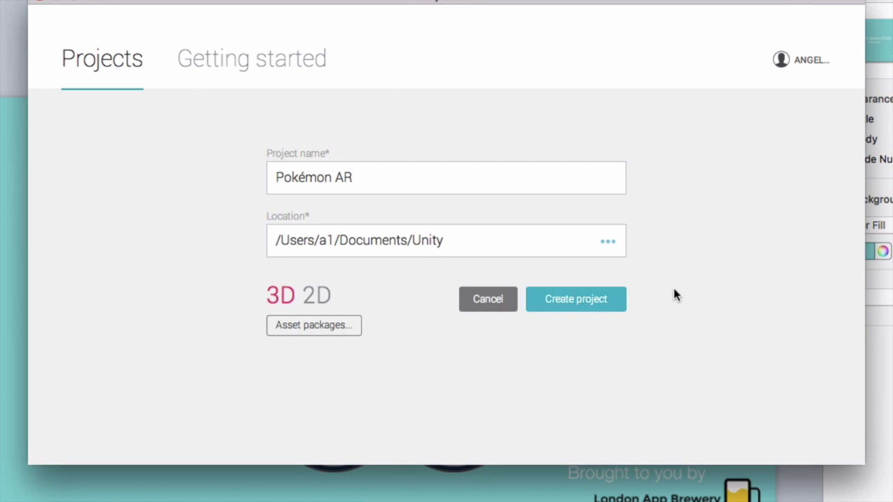
{"action": "left_click", "coordinate": [600, 307]}
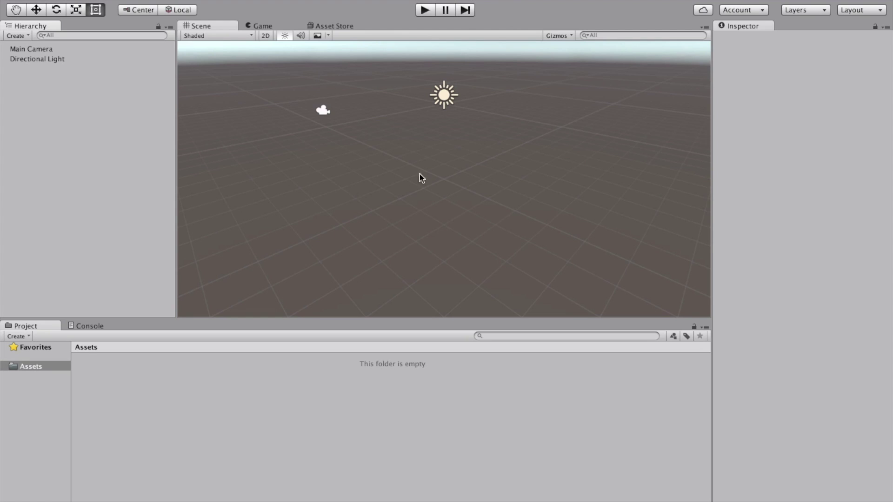
Preview the empty scene in the Game view, then return to the Scene view
{"action": "left_click", "coordinate": [263, 25]}
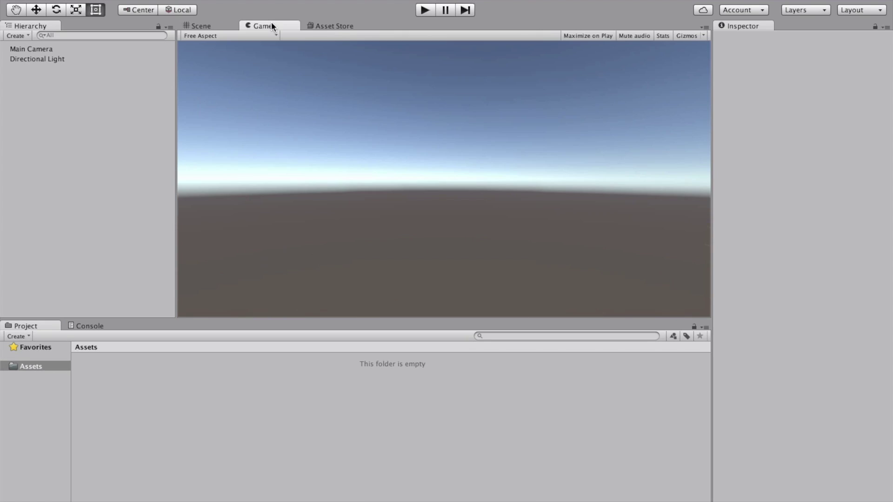
{"action": "left_click", "coordinate": [197, 27]}
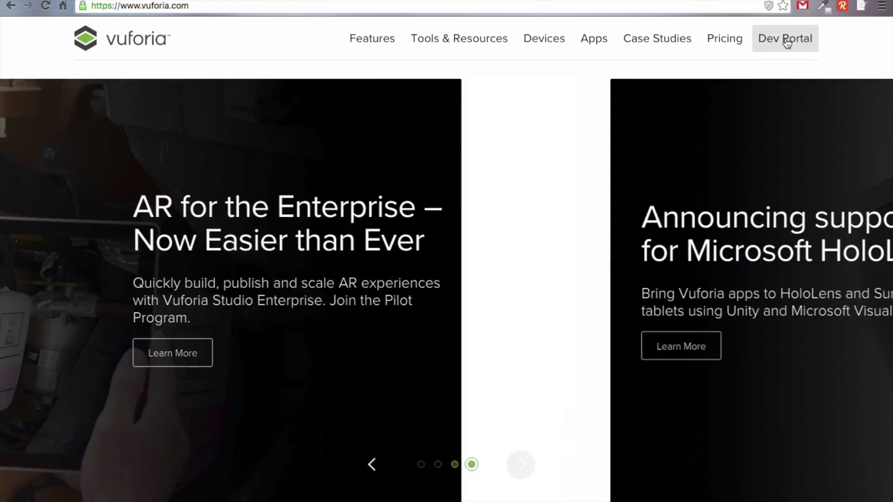
Register a new Vuforia developer account from the License Manager, accepting the Developer Agreement
{"action": "left_click", "coordinate": [785, 40]}
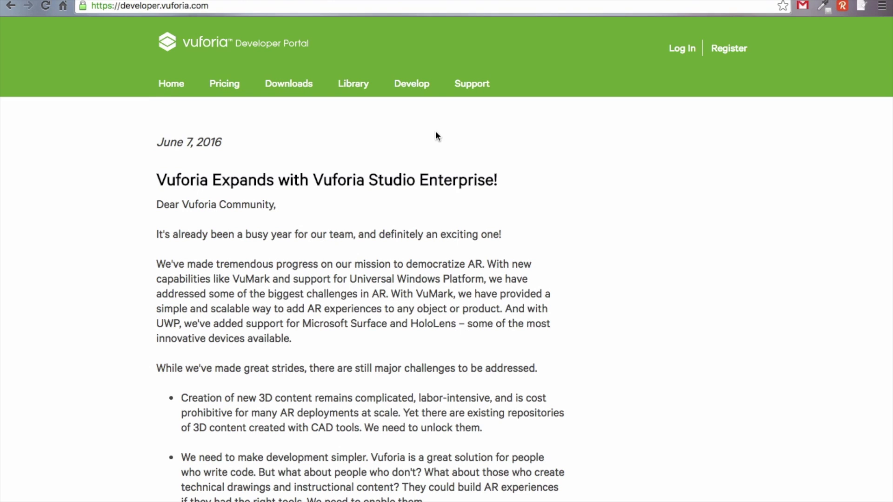
{"action": "left_click", "coordinate": [407, 88]}
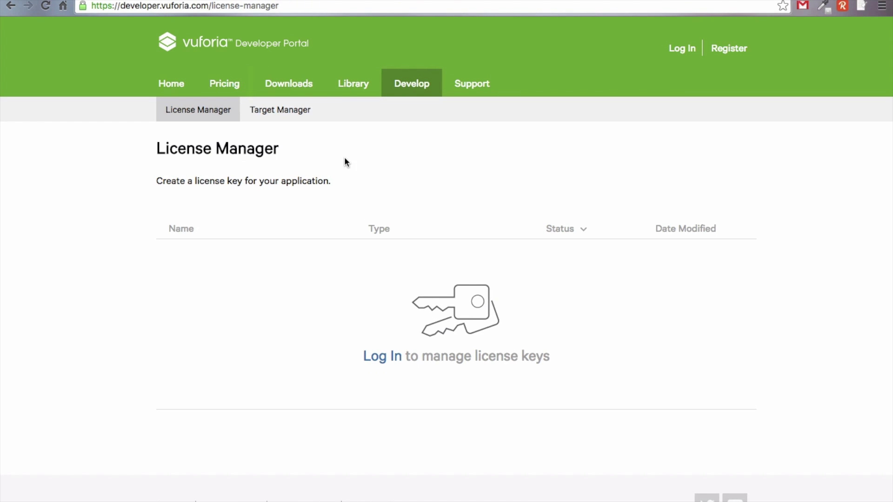
{"action": "left_click", "coordinate": [733, 54]}
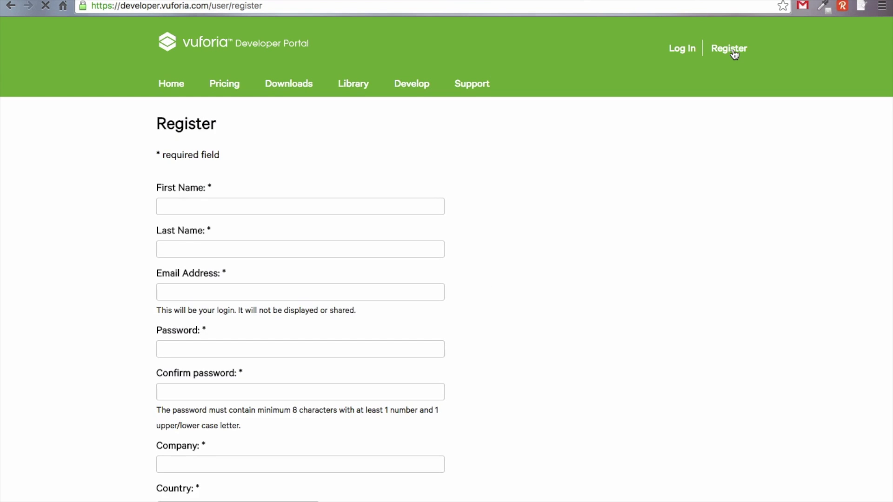
{"action": "scroll", "coordinate": [64, 285], "scroll_direction": "down", "scroll_amount": 10}
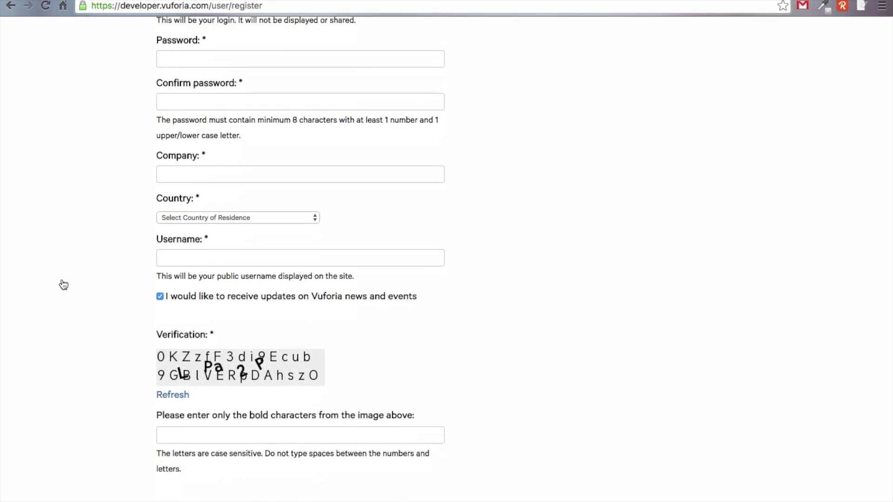
{"action": "scroll", "coordinate": [63, 284], "scroll_direction": "down", "scroll_amount": 4}
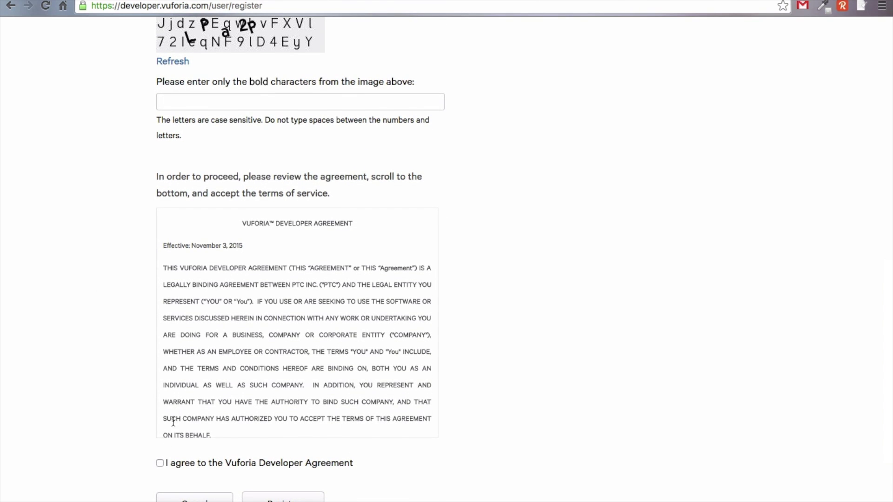
{"action": "left_click", "coordinate": [159, 464]}
{"action": "left_click", "coordinate": [284, 497]}
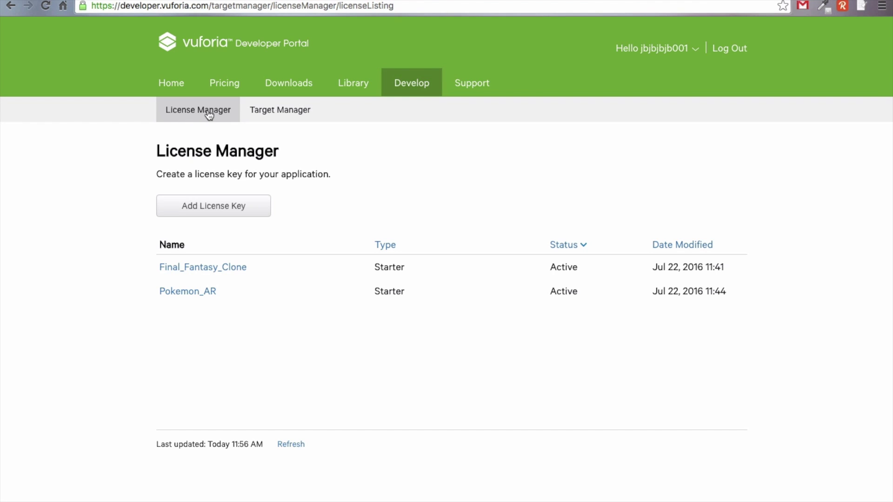
Create a Starter license key named PokemonAR, accepting the license terms
{"action": "left_click", "coordinate": [208, 210]}
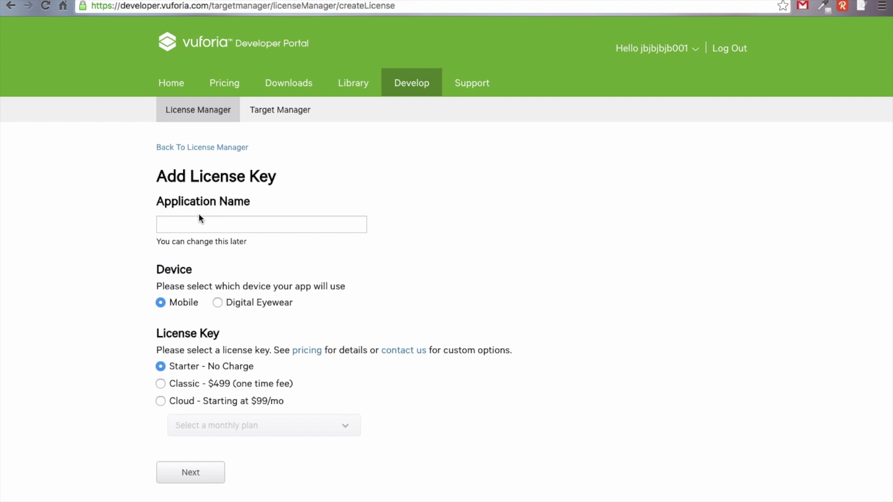
{"action": "left_click", "coordinate": [196, 226]}
{"action": "type", "text": "Poke"}
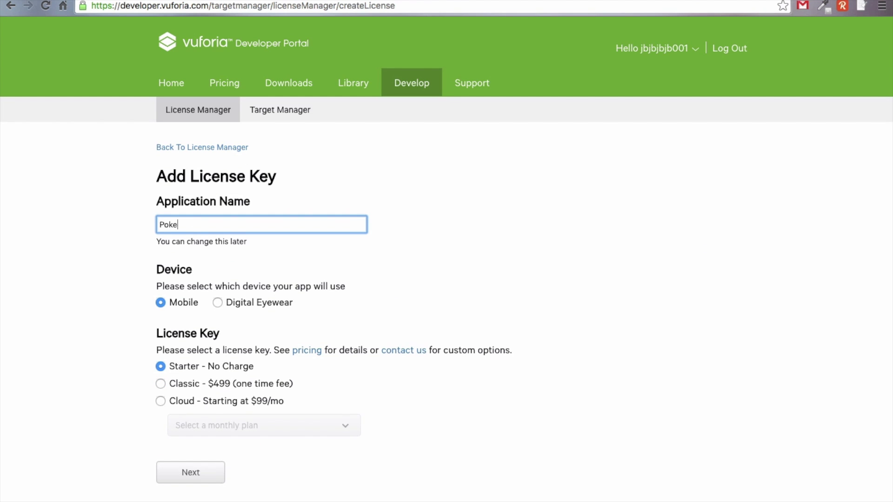
{"action": "type", "text": "monAR"}
{"action": "left_click", "coordinate": [178, 473]}
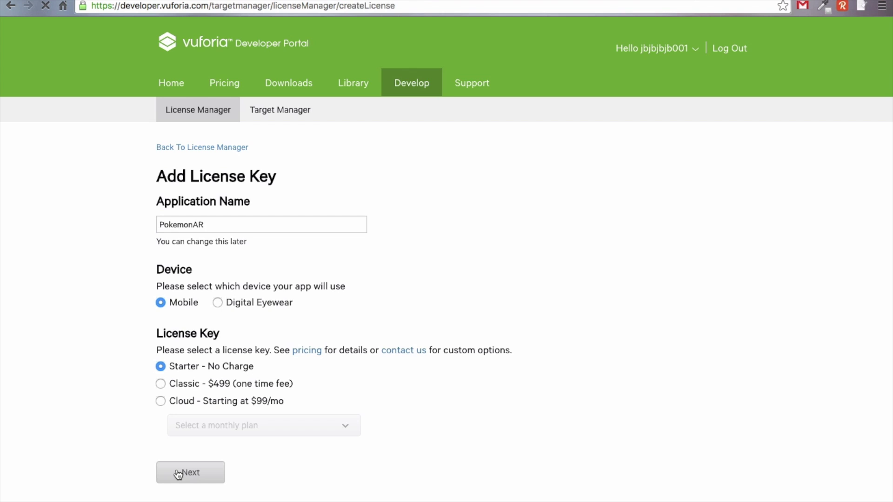
{"action": "left_click", "coordinate": [160, 330]}
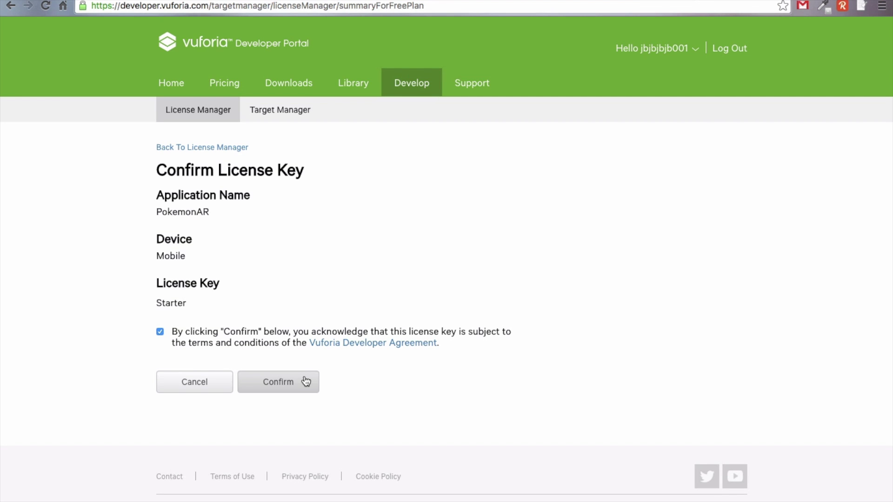
{"action": "left_click", "coordinate": [304, 383]}
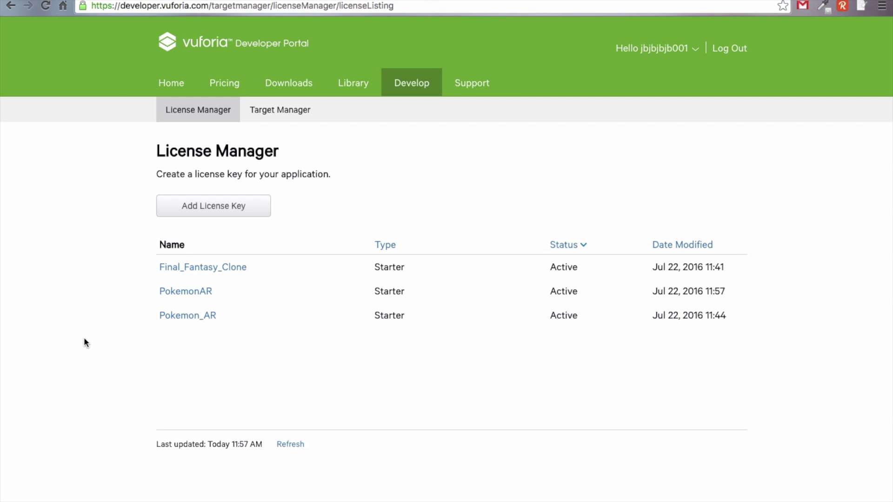
Open the PokemonAR key details, select the full key text, and go to the Target Manager
{"action": "left_click", "coordinate": [194, 293]}
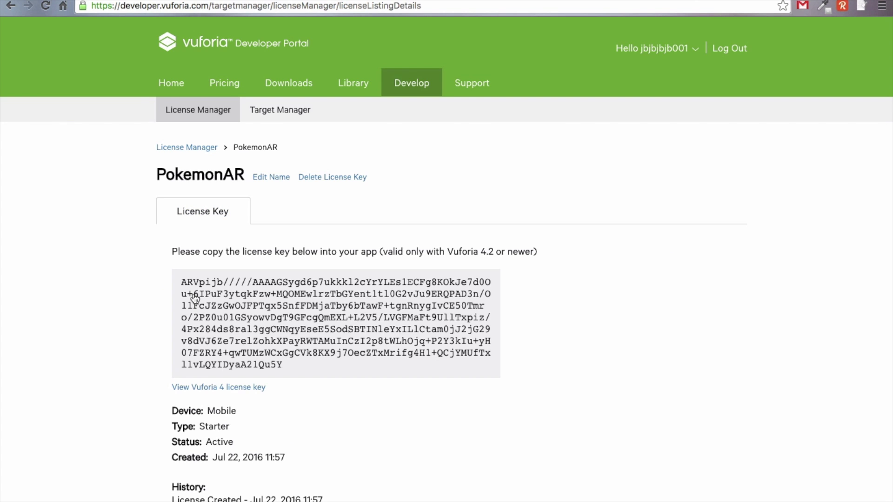
{"action": "left_click_drag", "start_coordinate": [297, 363], "coordinate": [181, 282]}
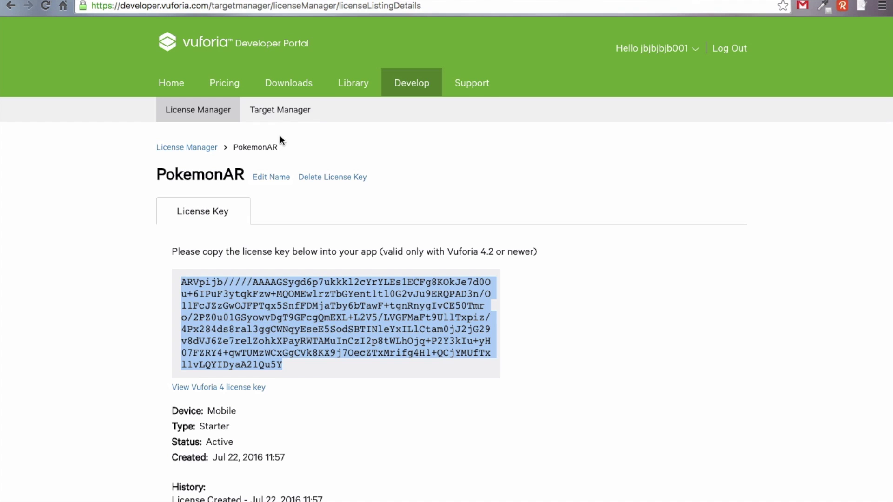
{"action": "left_click", "coordinate": [290, 122]}
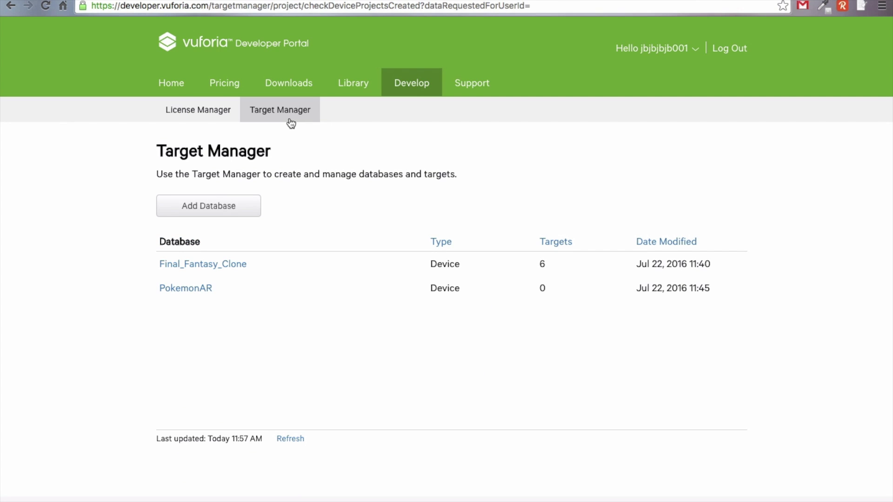
Add a Device-type target database called Pokemon_AR
{"action": "left_click", "coordinate": [217, 205]}
{"action": "left_click", "coordinate": [309, 237]}
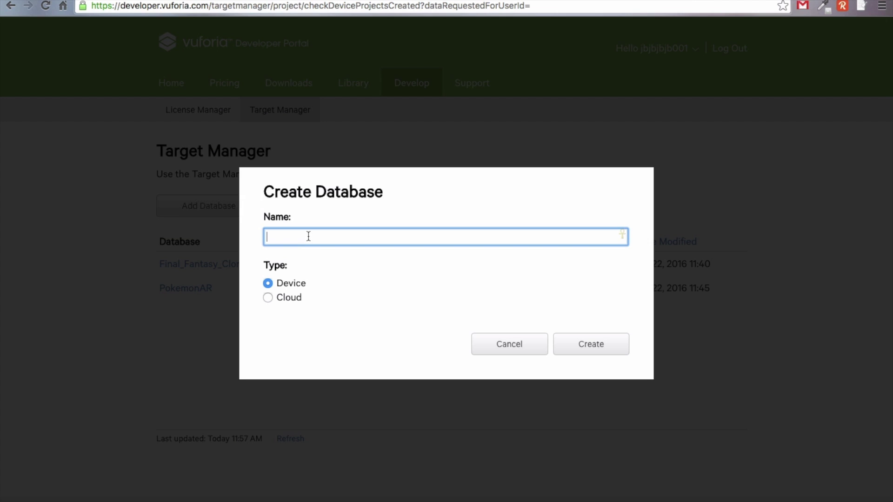
{"action": "type", "text": "Pokemon_AR"}
{"action": "left_click", "coordinate": [580, 345]}
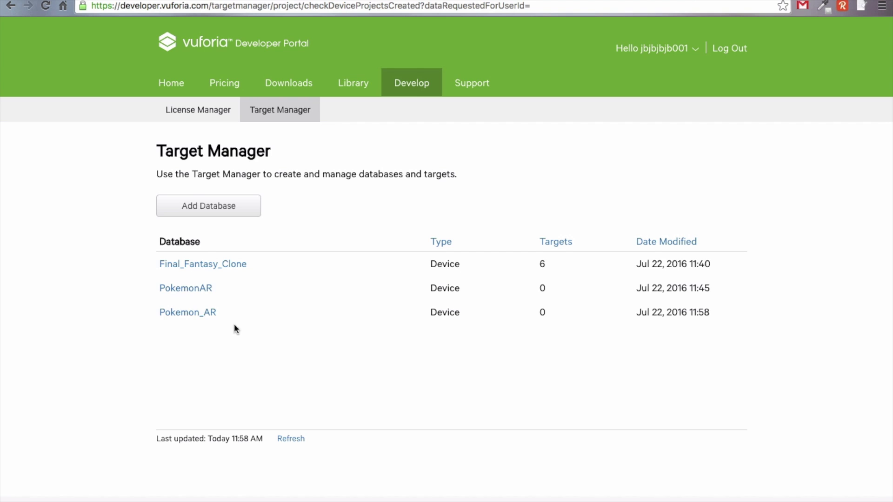
Open the Pokemon_AR database's target list, then switch to the collage photo in Preview
{"action": "left_click", "coordinate": [200, 313]}
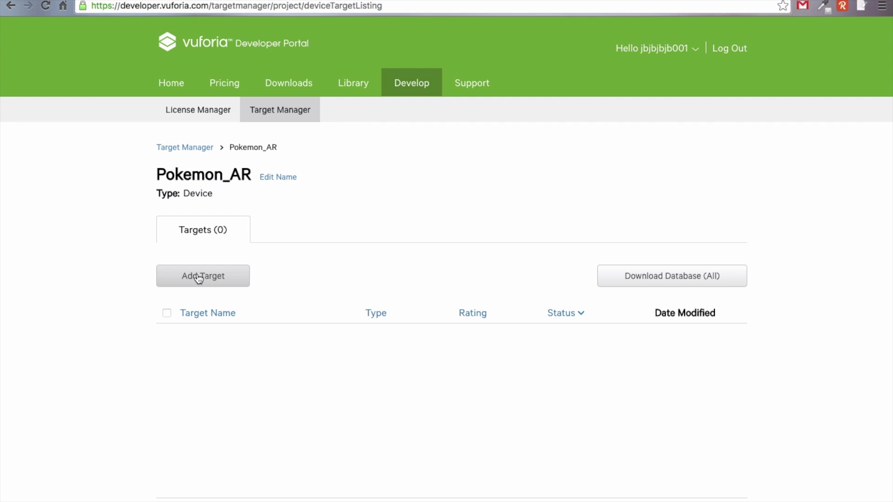
{"action": "key", "text": "super+Tab"}
{"action": "key", "text": "super+Tab"}
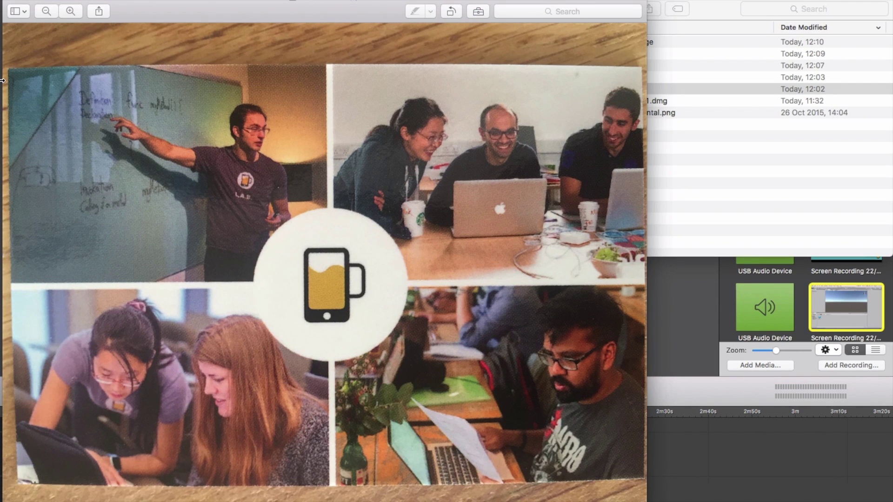
Select the collage card area, tighten its left edge, and crop the photo to it
{"action": "left_click_drag", "start_coordinate": [10, 70], "coordinate": [641, 478]}
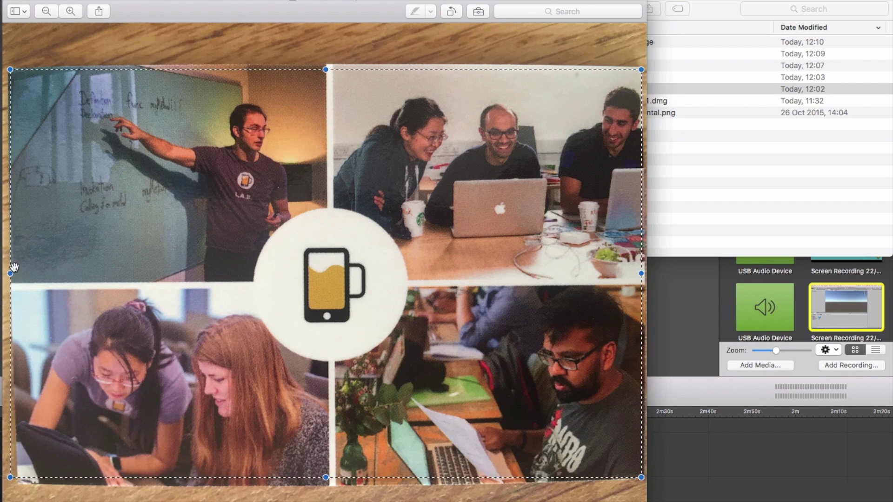
{"action": "left_click_drag", "start_coordinate": [12, 273], "coordinate": [19, 274]}
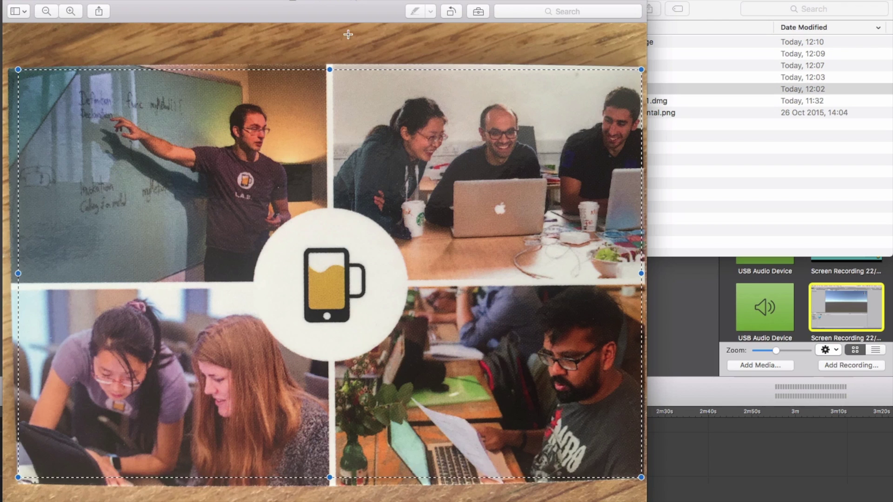
{"action": "left_click", "coordinate": [475, 11]}
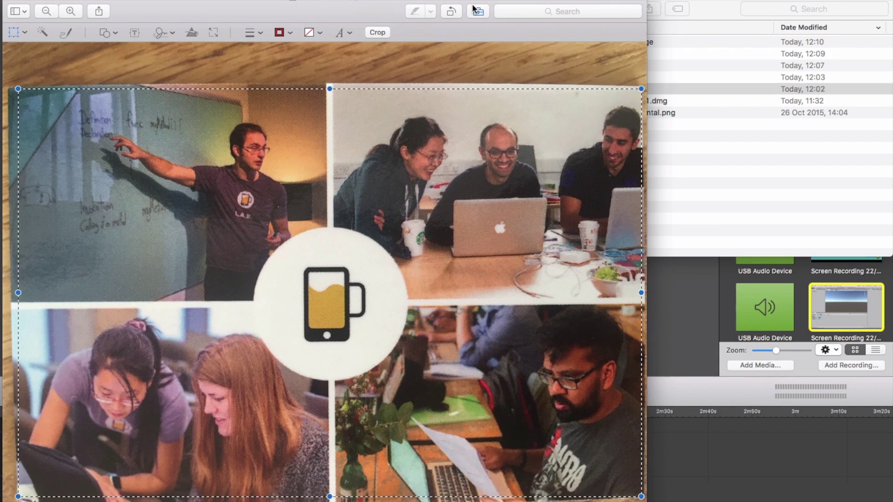
{"action": "left_click", "coordinate": [376, 33]}
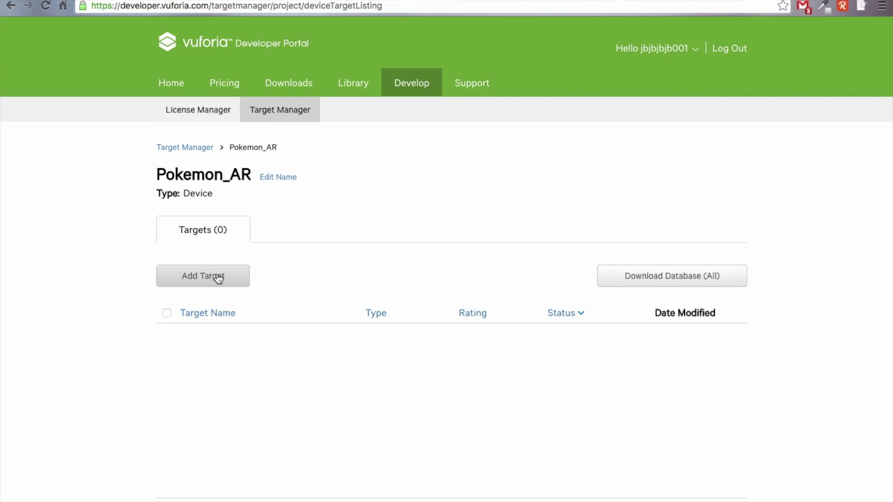
Upload IMG_2048 copy.jpg as single-image target biz_card_back with width 10
{"action": "left_click", "coordinate": [214, 276]}
{"action": "left_click", "coordinate": [572, 290]}
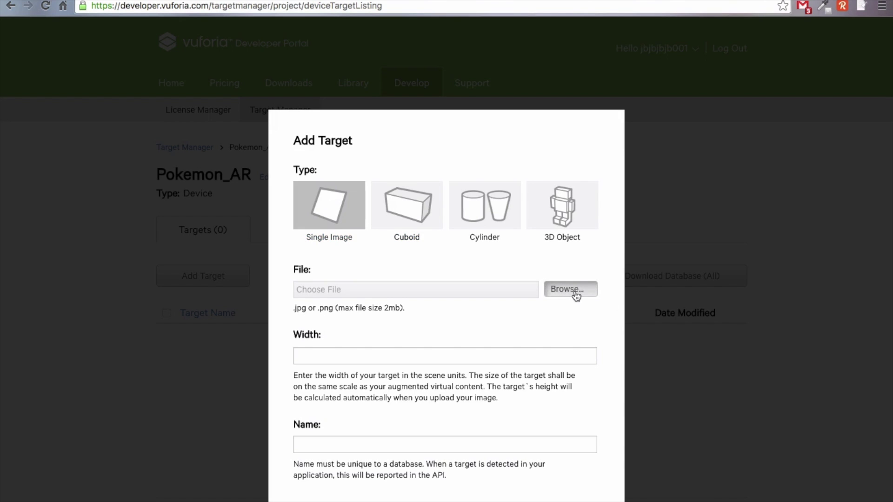
{"action": "left_click", "coordinate": [383, 19]}
{"action": "double_click", "coordinate": [382, 19]}
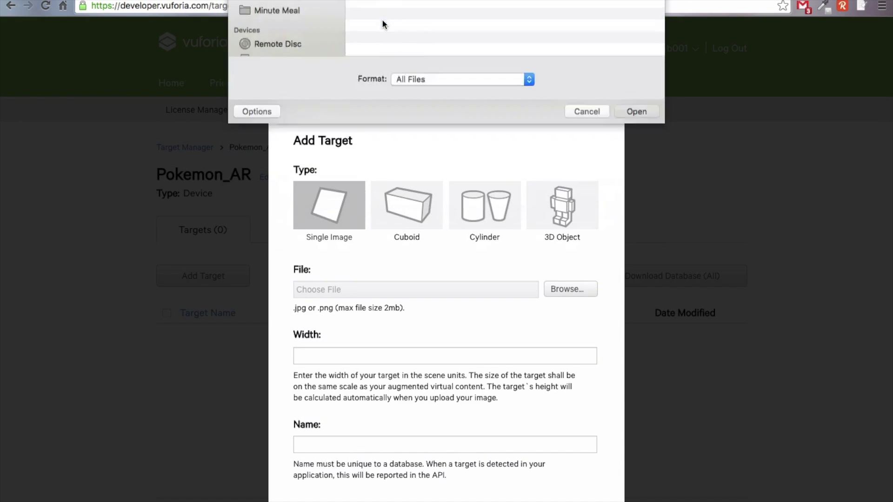
{"action": "left_click", "coordinate": [348, 350]}
{"action": "type", "text": "10"}
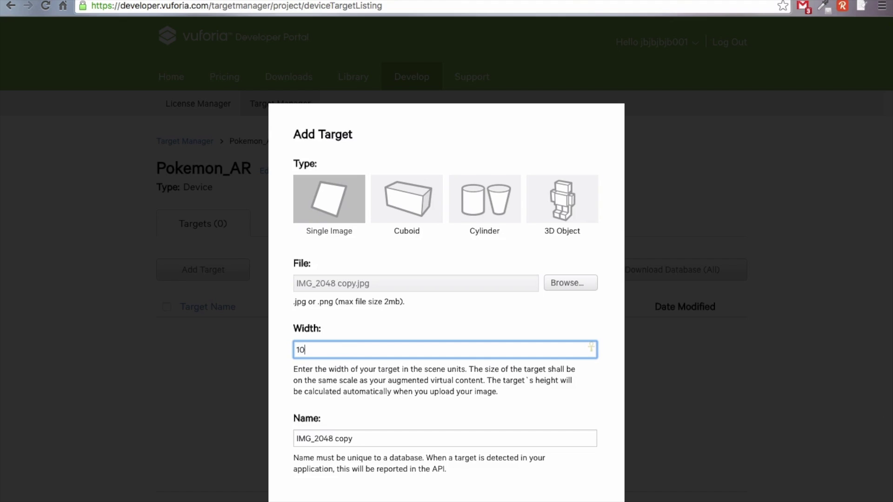
{"action": "scroll", "coordinate": [414, 425], "scroll_direction": "down", "scroll_amount": 3}
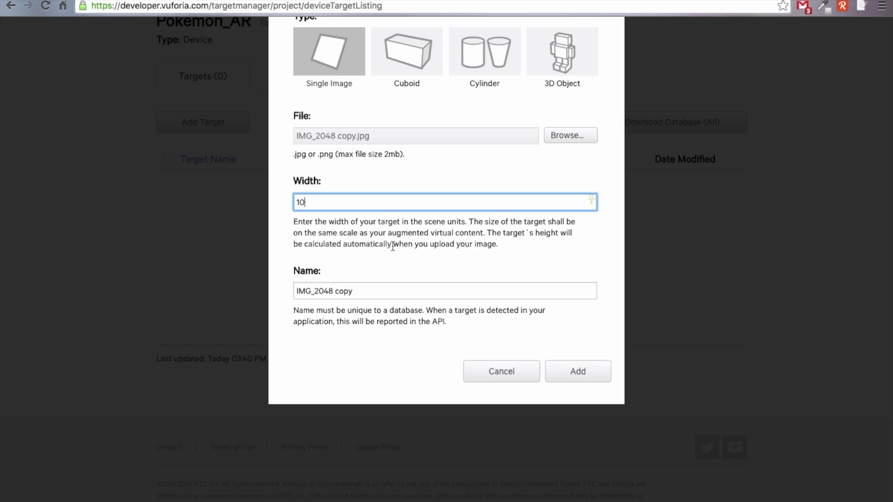
{"action": "key", "text": "Tab"}
{"action": "type", "text": "biz_card"}
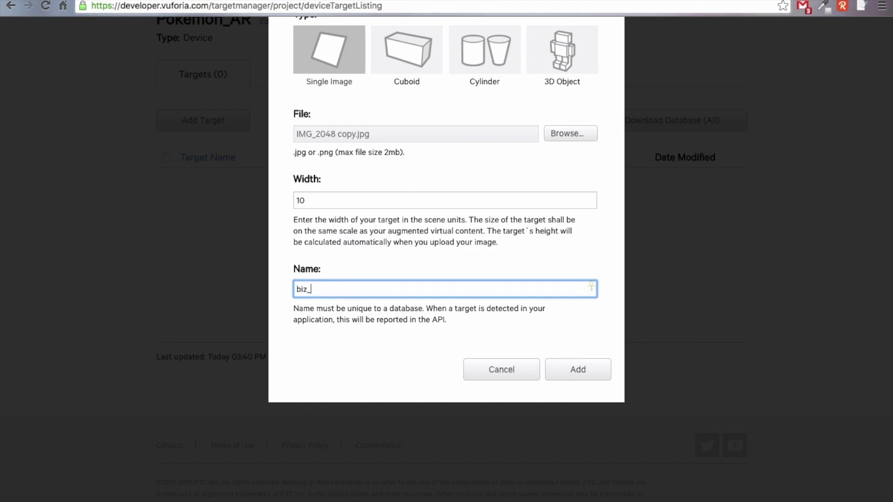
{"action": "type", "text": "_back"}
{"action": "left_click", "coordinate": [572, 374]}
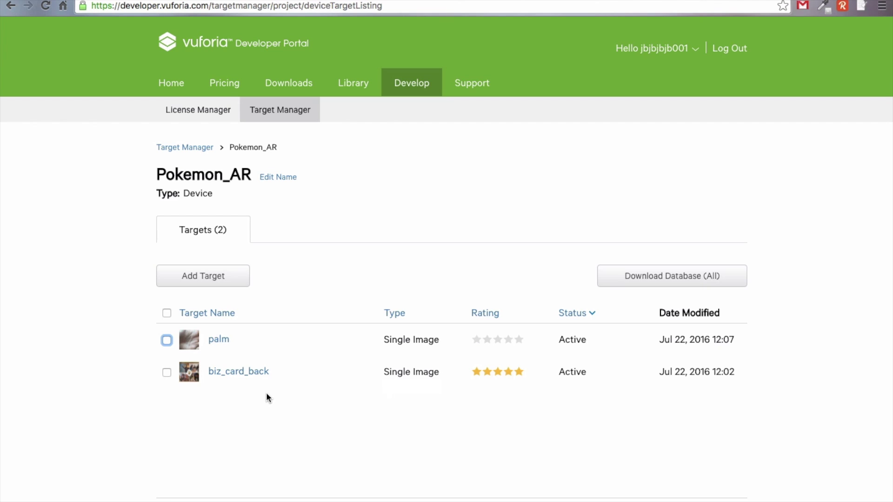
Tick biz_card_back in the Pokemon_AR target list for download
{"action": "left_click", "coordinate": [167, 373]}
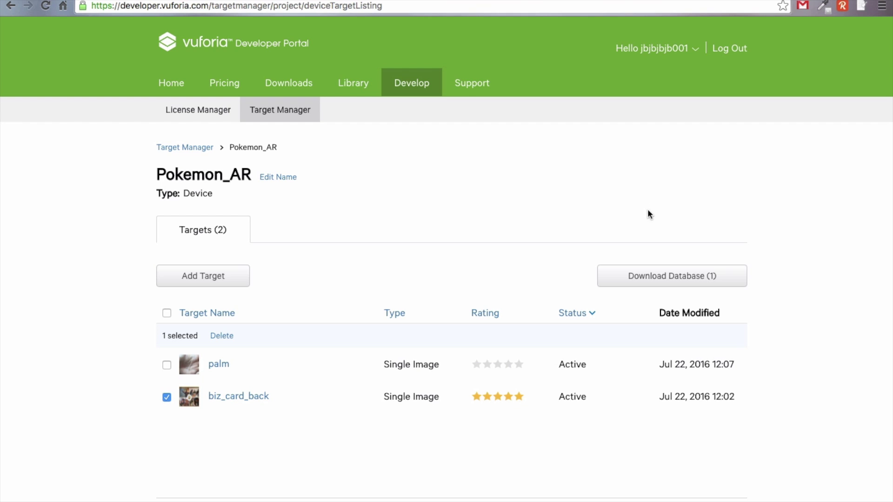
Download the Pokemon_AR database with the Unity Editor as the development platform
{"action": "left_click", "coordinate": [638, 286]}
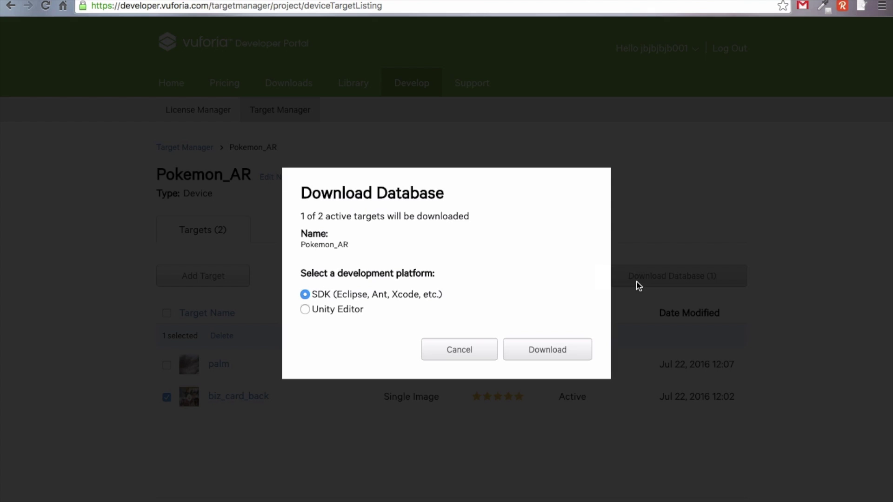
{"action": "left_click", "coordinate": [306, 311]}
{"action": "left_click", "coordinate": [565, 354]}
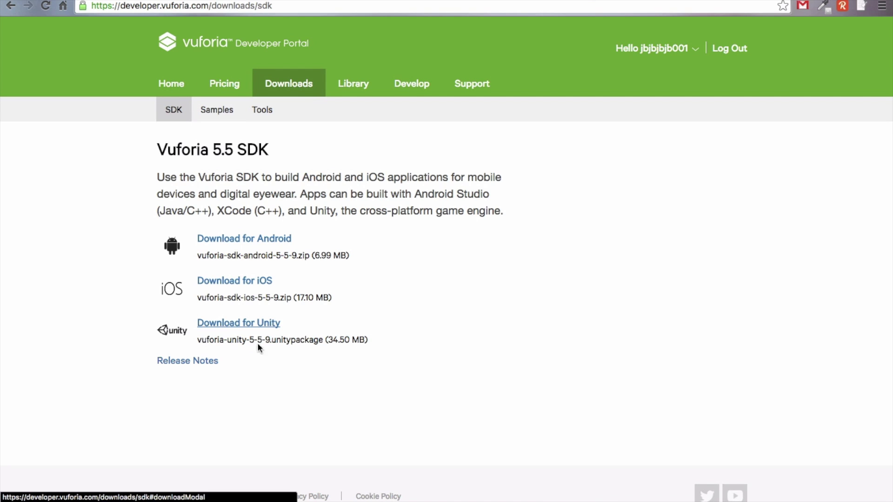
Download the Vuforia 5.5 SDK for Unity, agreeing to the software license
{"action": "left_click", "coordinate": [260, 326]}
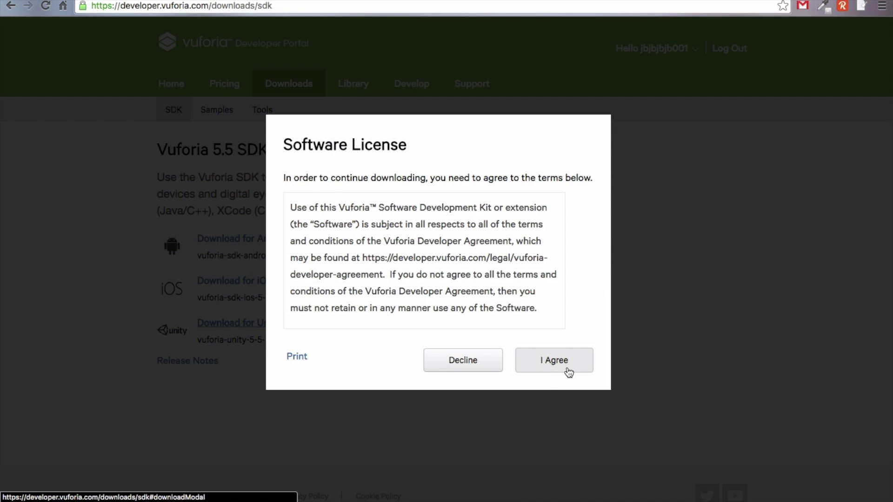
{"action": "left_click", "coordinate": [568, 370]}
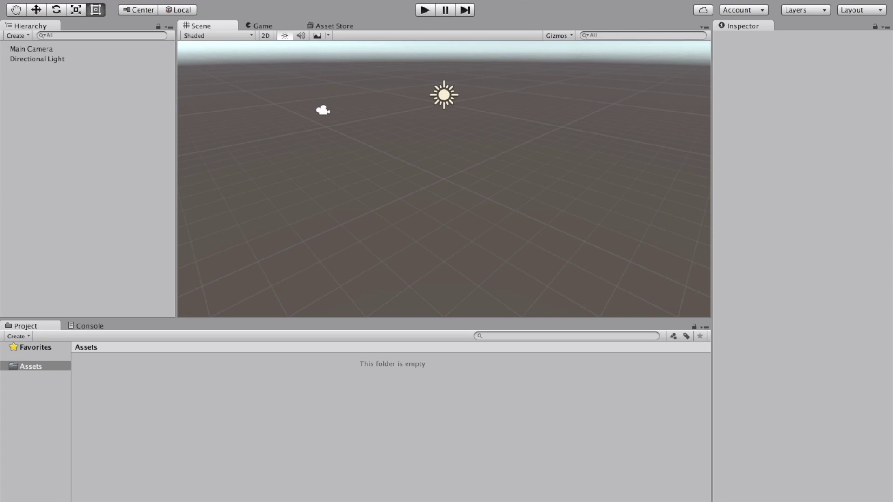
Open the Downloads folder through the app launcher
{"action": "key", "text": "alt"}
{"action": "key", "text": "alt+space"}
{"action": "type", "text": "open down"}
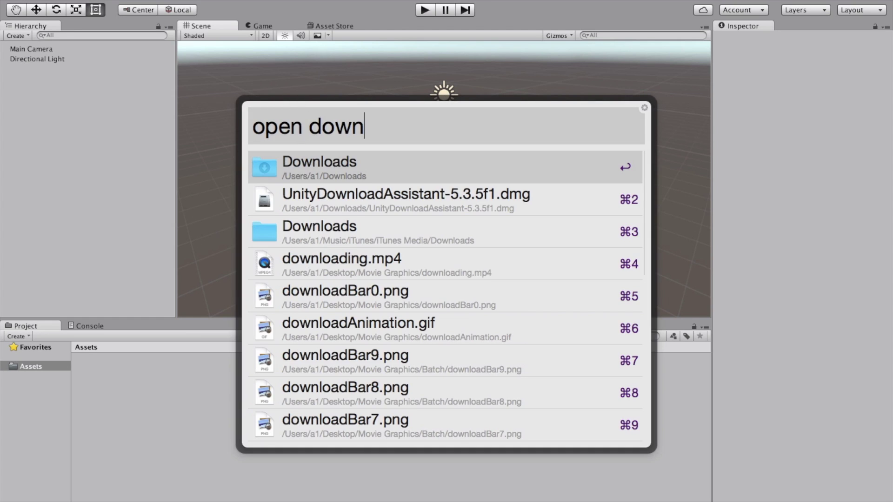
{"action": "key", "text": "Return"}
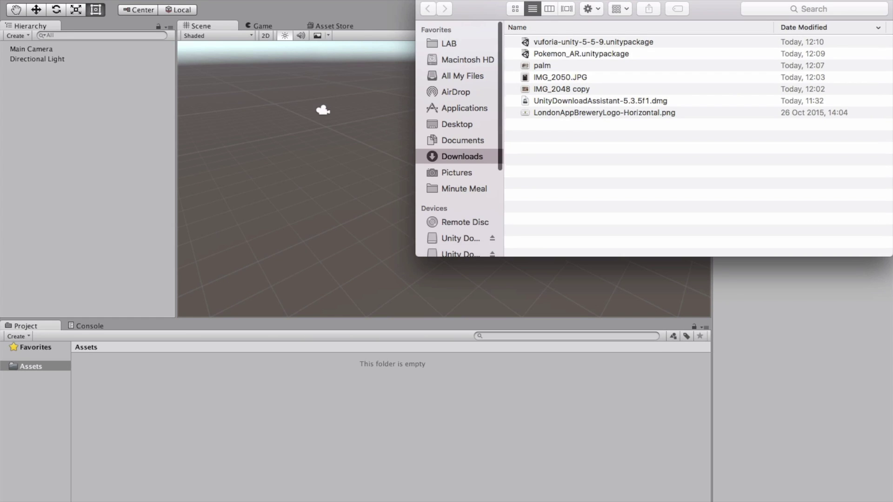
Import all files of vuforia-unity-5-5-9.unitypackage into the Unity project
{"action": "left_click", "coordinate": [551, 41]}
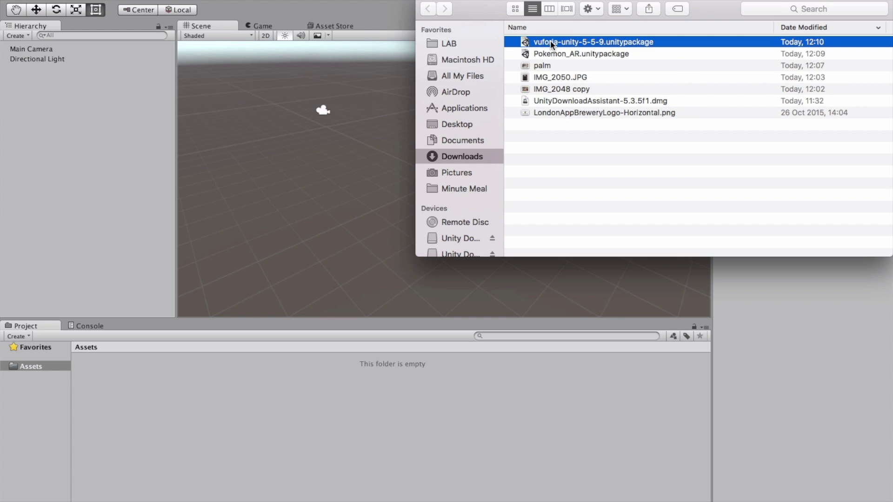
{"action": "left_click", "coordinate": [544, 54]}
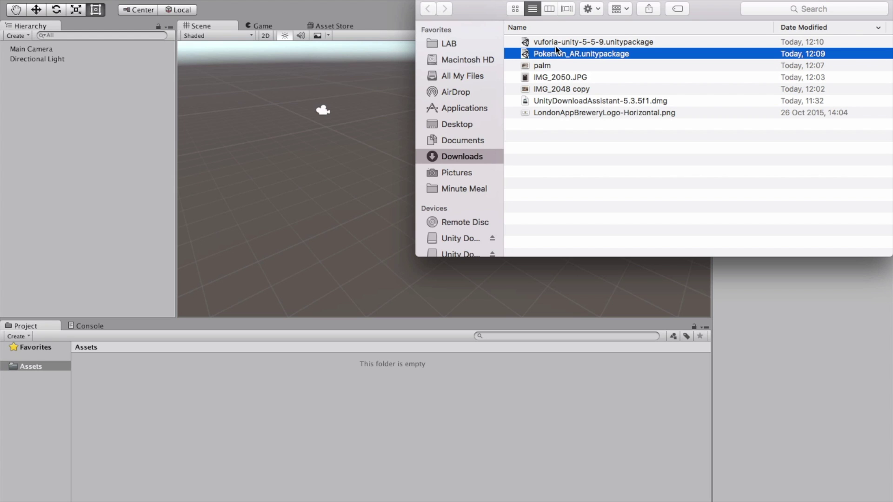
{"action": "left_click", "coordinate": [556, 43]}
{"action": "double_click", "coordinate": [556, 43]}
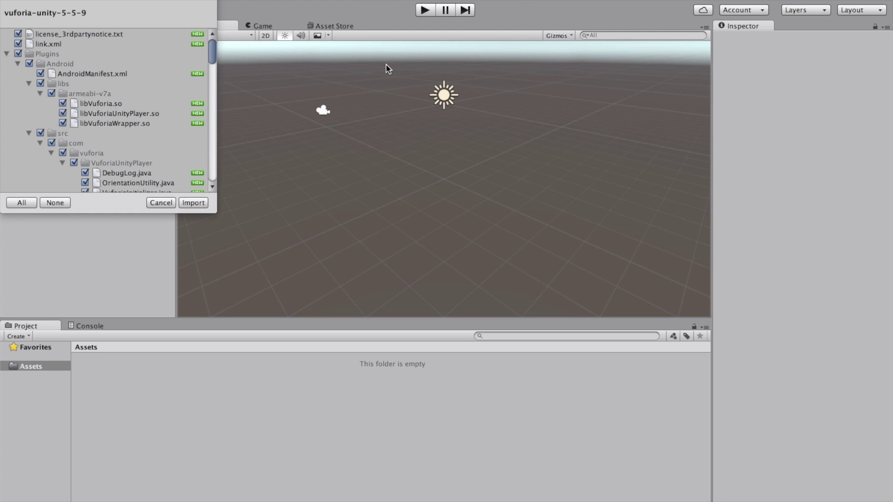
{"action": "scroll", "coordinate": [107, 175], "scroll_direction": "down", "scroll_amount": 10}
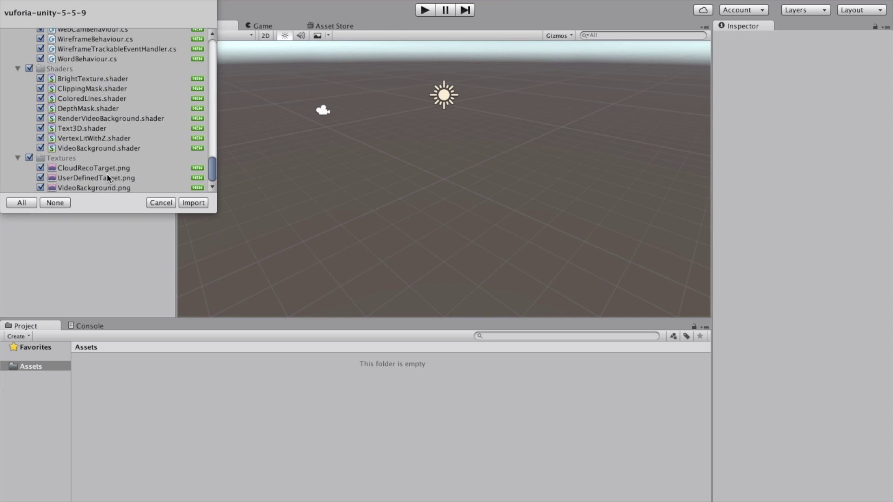
{"action": "scroll", "coordinate": [107, 174], "scroll_direction": "up", "scroll_amount": 10}
{"action": "left_click", "coordinate": [192, 203]}
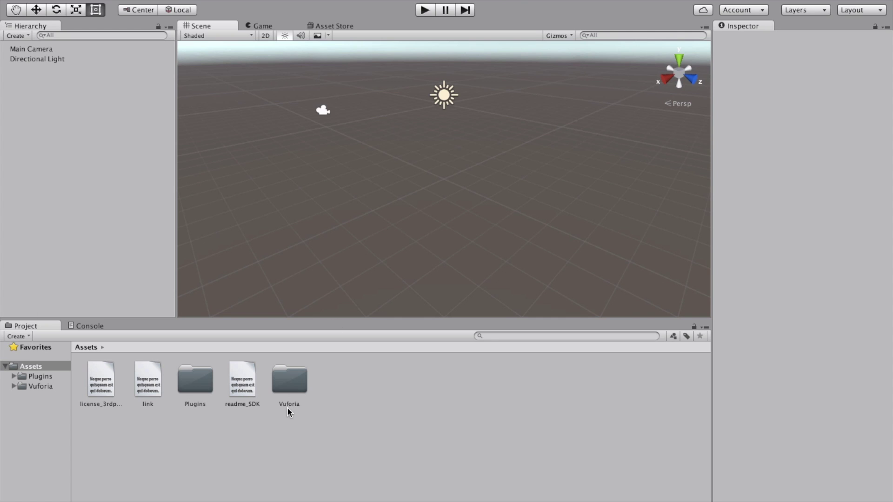
{"action": "key", "text": "super+Tab"}
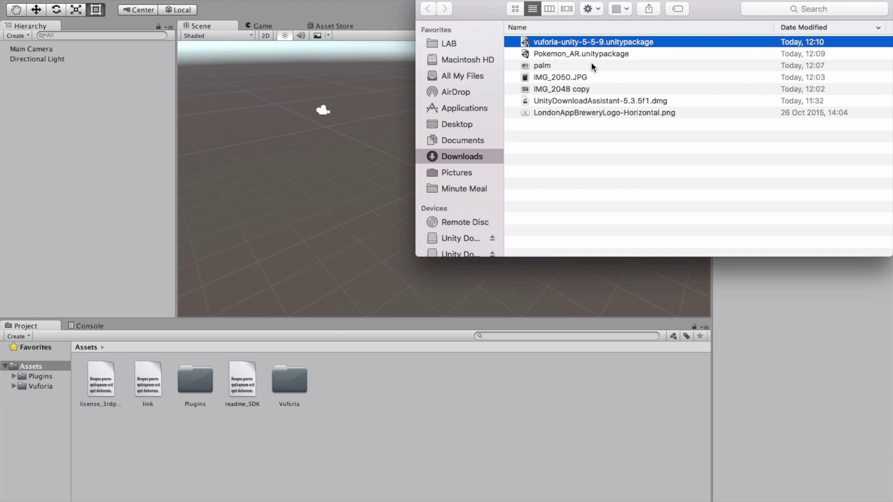
Import all files from Pokemon_AR.unitypackage, adding Editor and StreamingAssets folders
{"action": "left_click", "coordinate": [580, 54]}
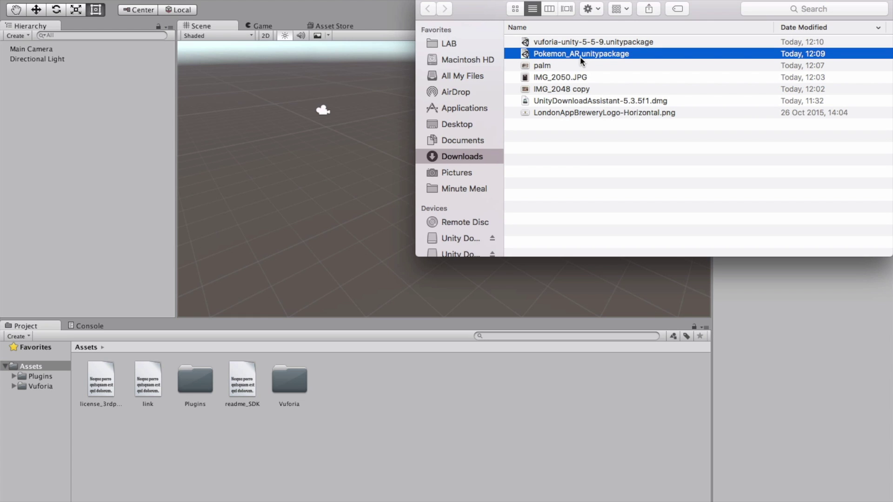
{"action": "double_click", "coordinate": [580, 54]}
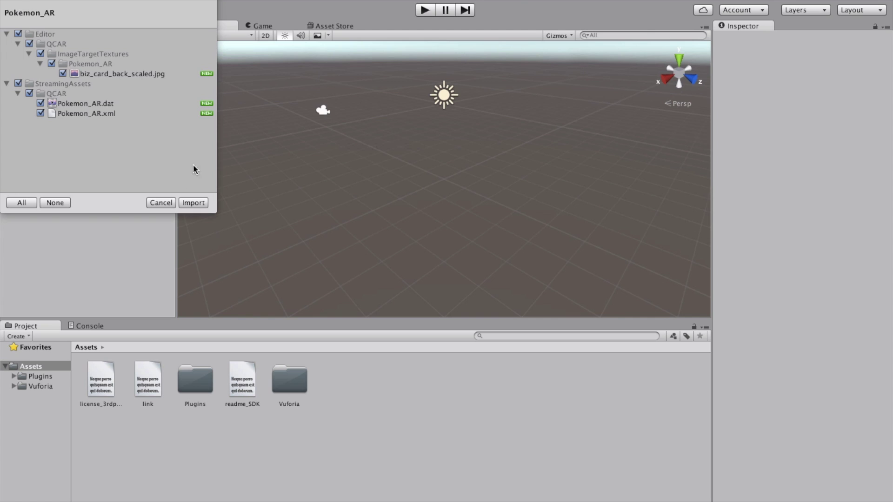
{"action": "left_click", "coordinate": [191, 204]}
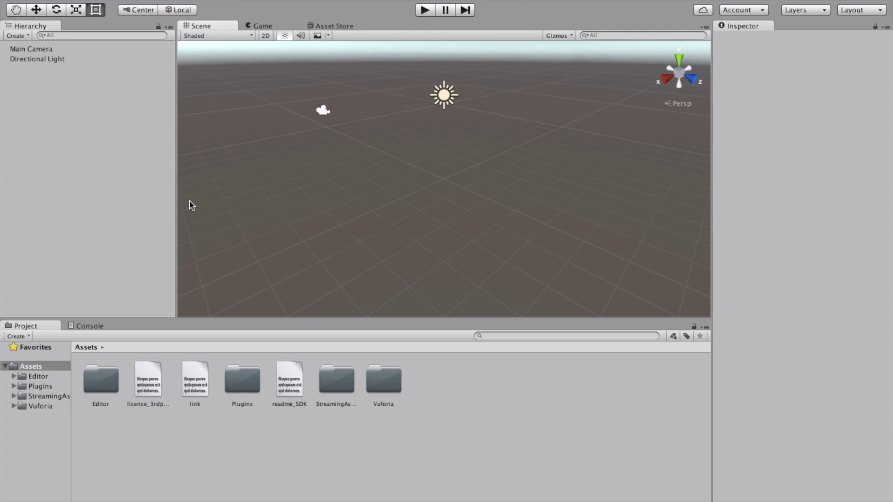